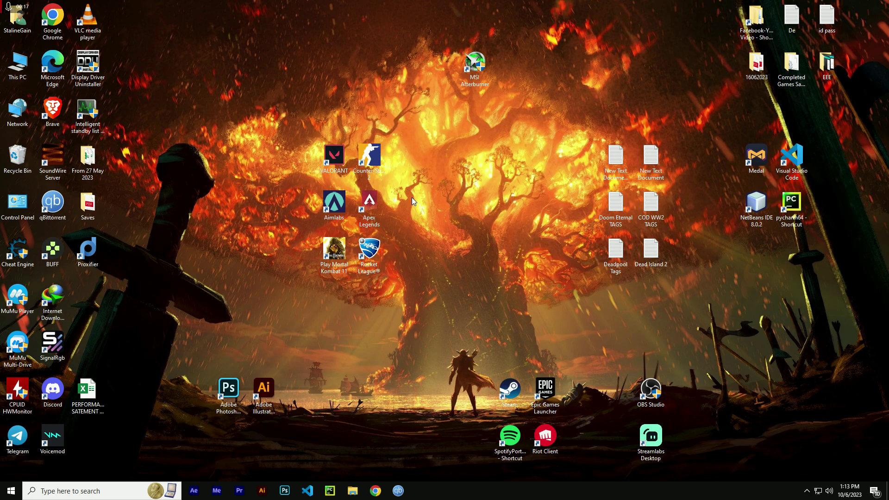
Launch AMD Software: Adrenalin Edition from the desktop, review its notification messages, then close it
right_click(481, 167)
left_click(587, 201)
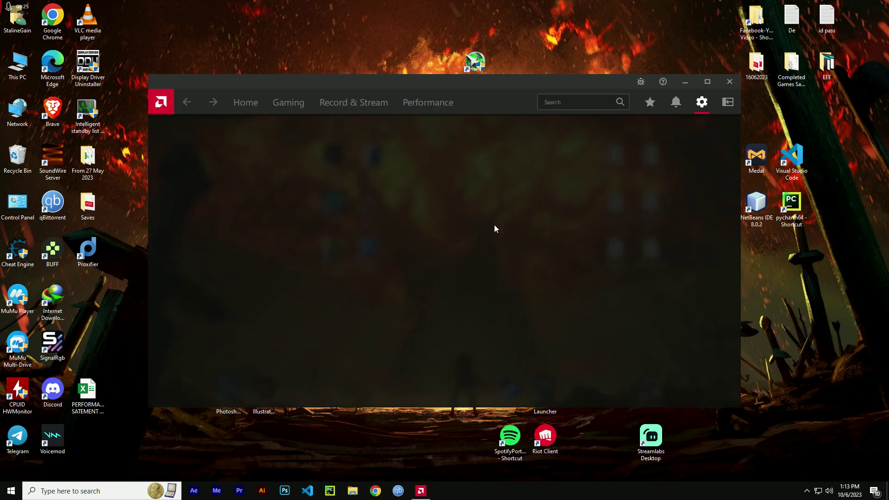
left_click(684, 104)
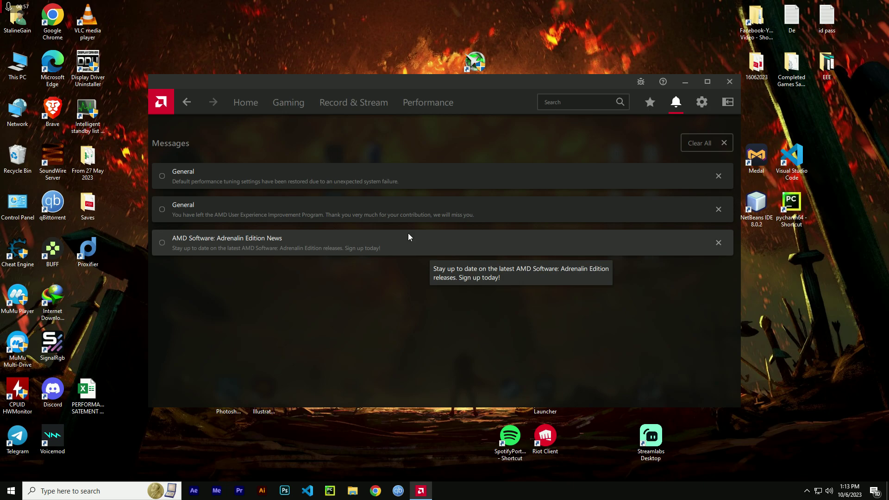
left_click(730, 82)
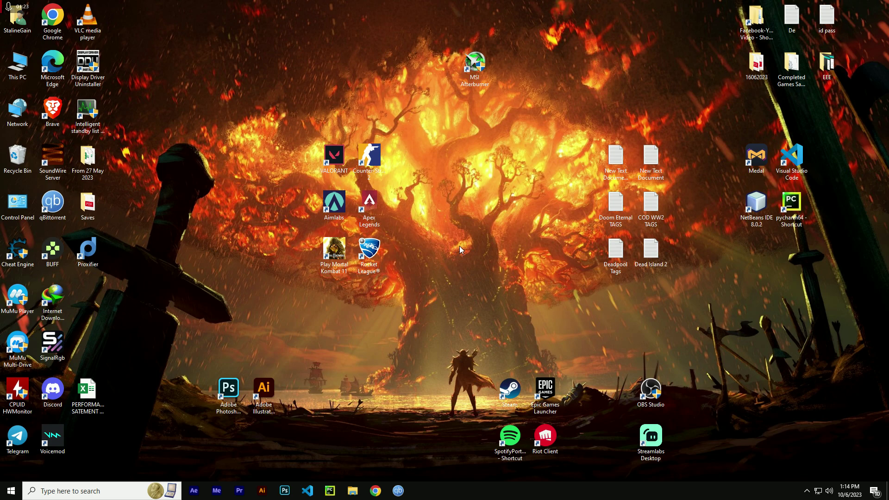
Reopen AMD Software and confirm driver version 23.9.2 is up to date, then close it
right_click(471, 277)
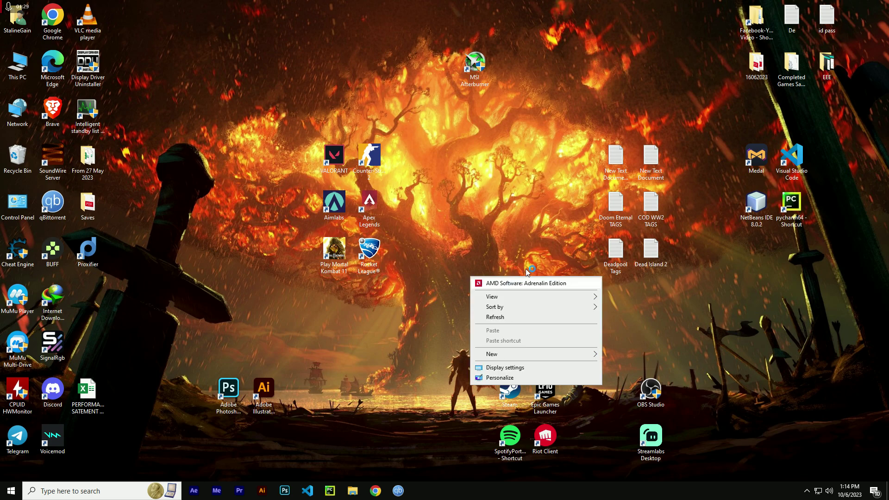
left_click(497, 285)
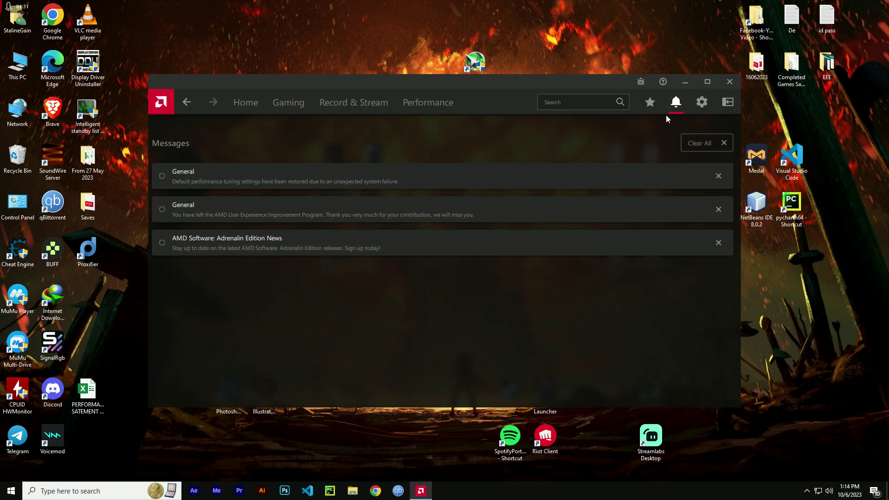
left_click(700, 111)
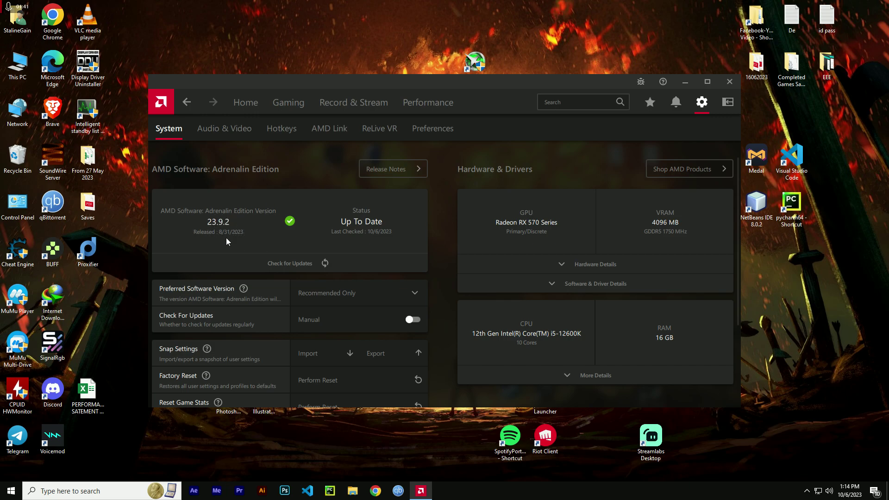
left_click(320, 269)
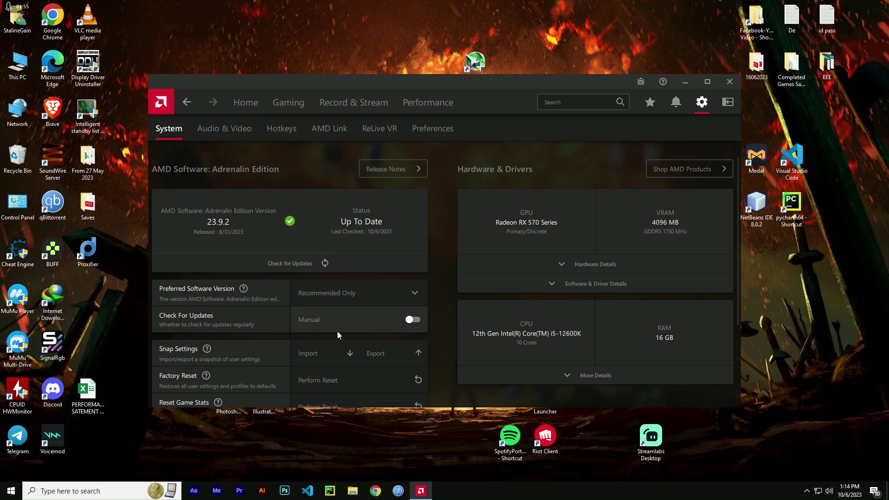
left_click(729, 82)
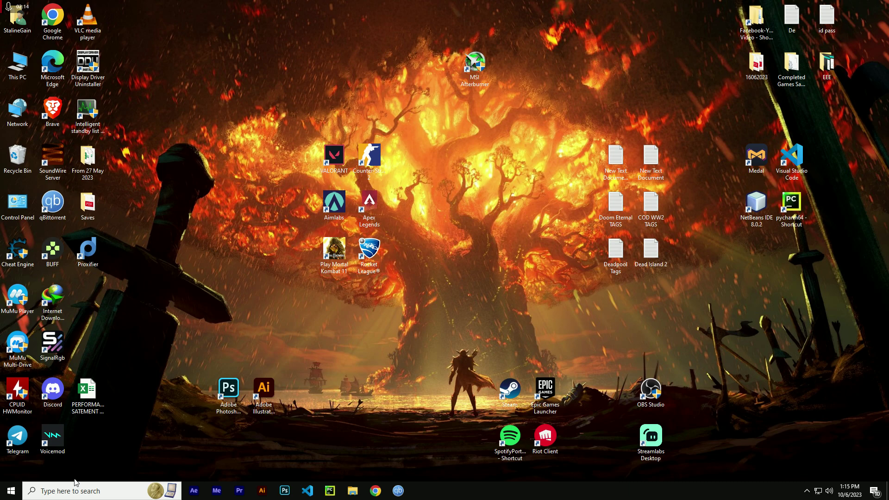
Run Check for updates in Windows Update until the PC reports up to date, then close Settings
left_click(10, 494)
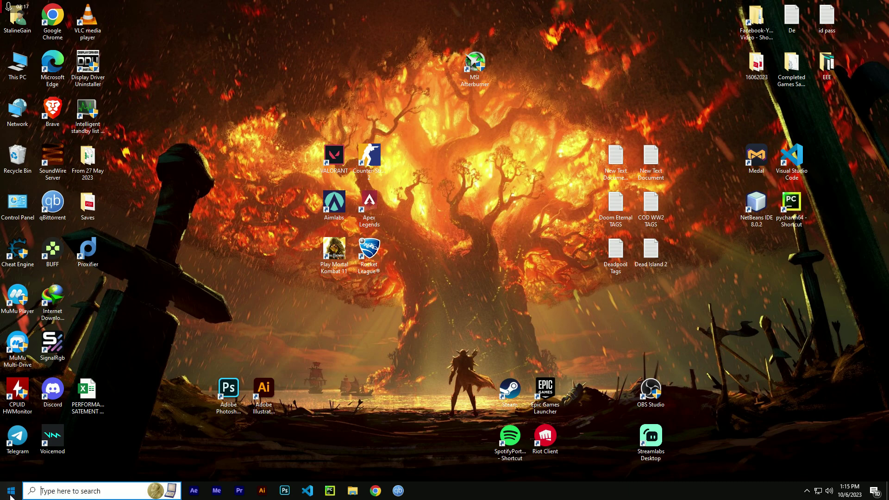
left_click(14, 451)
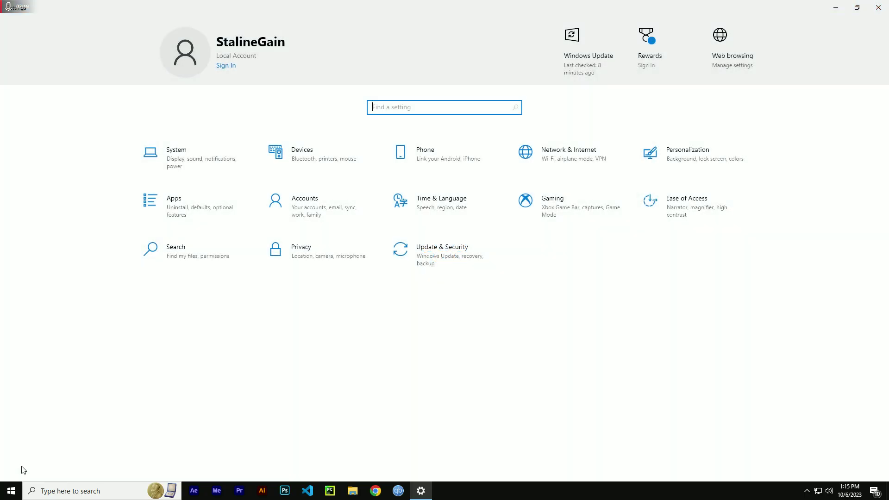
left_click(467, 258)
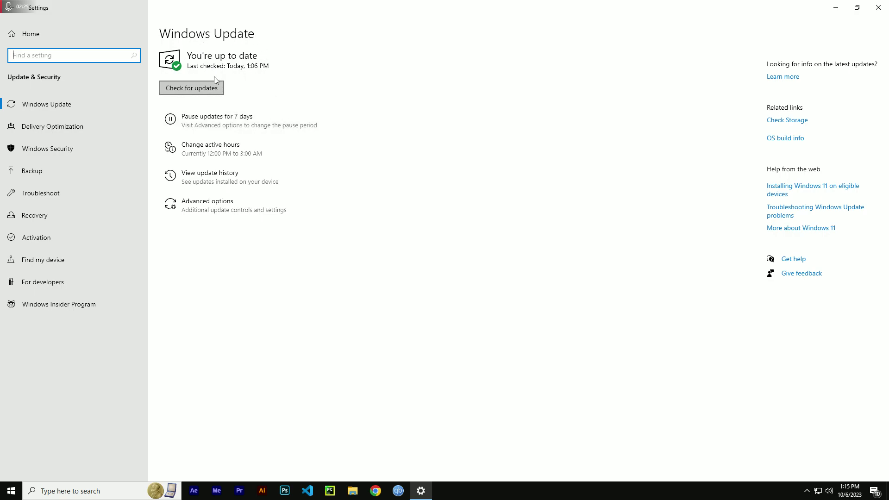
left_click(206, 88)
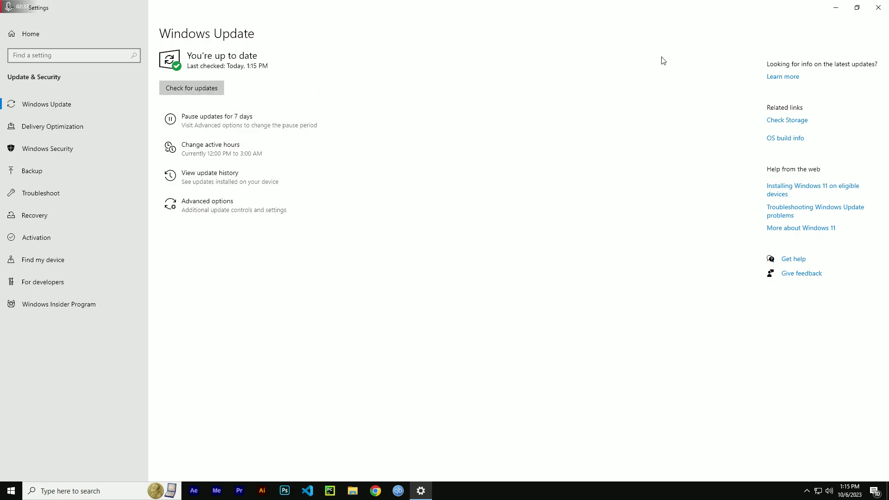
left_click(879, 7)
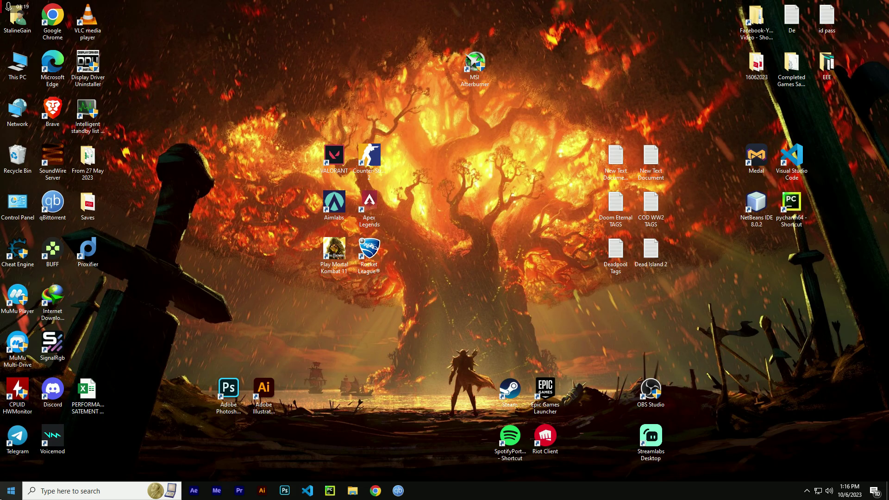
Open Power Options from Power & sleep and maximize it, showing Ultimate Performance as the active plan
left_click(11, 491)
left_click(14, 453)
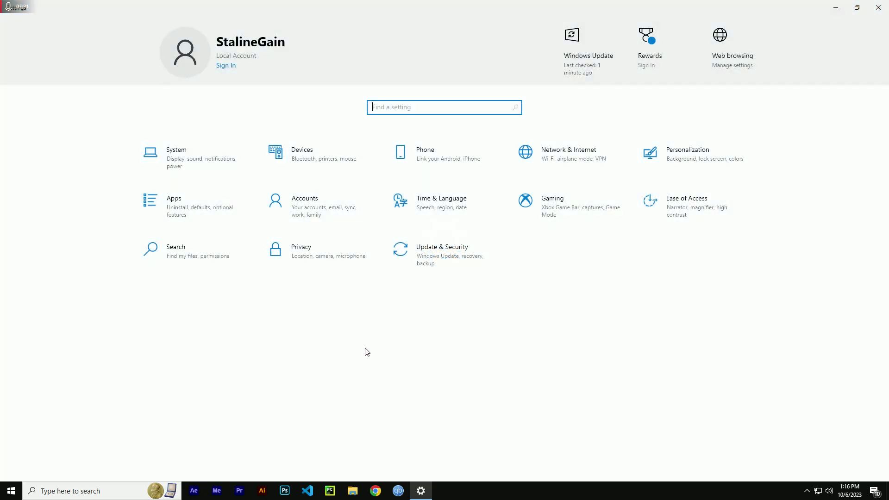
left_click(186, 166)
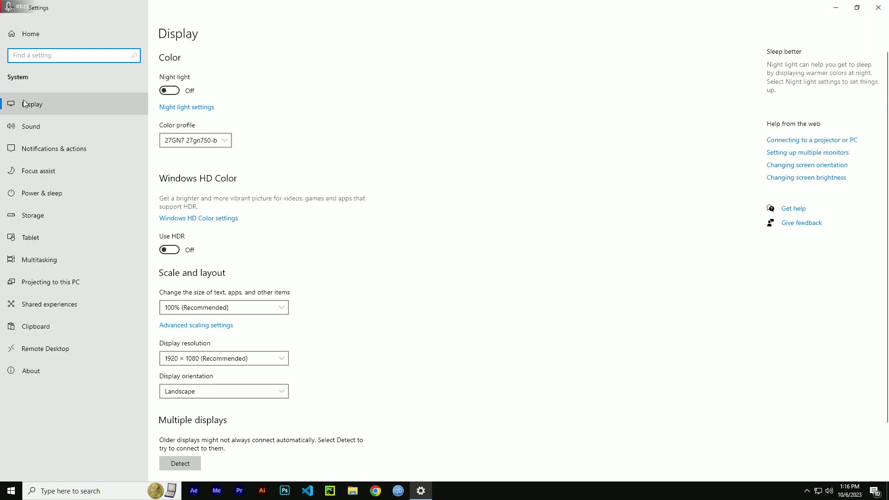
left_click(76, 201)
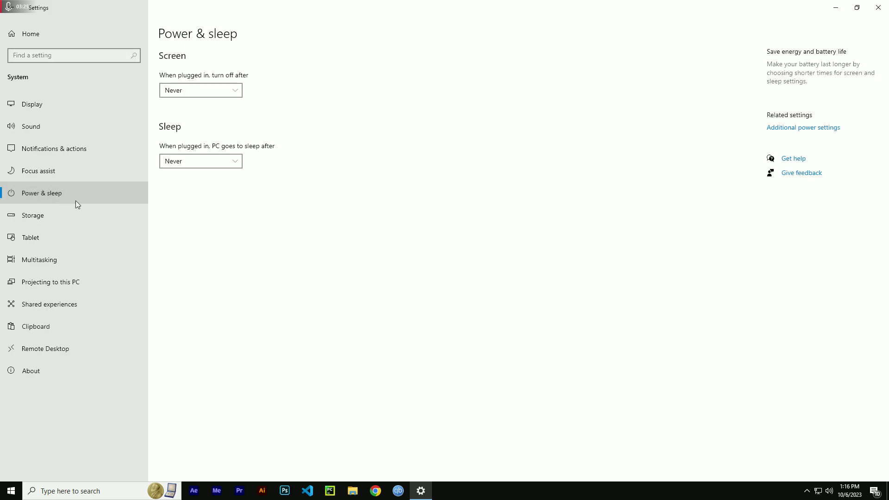
left_click(833, 136)
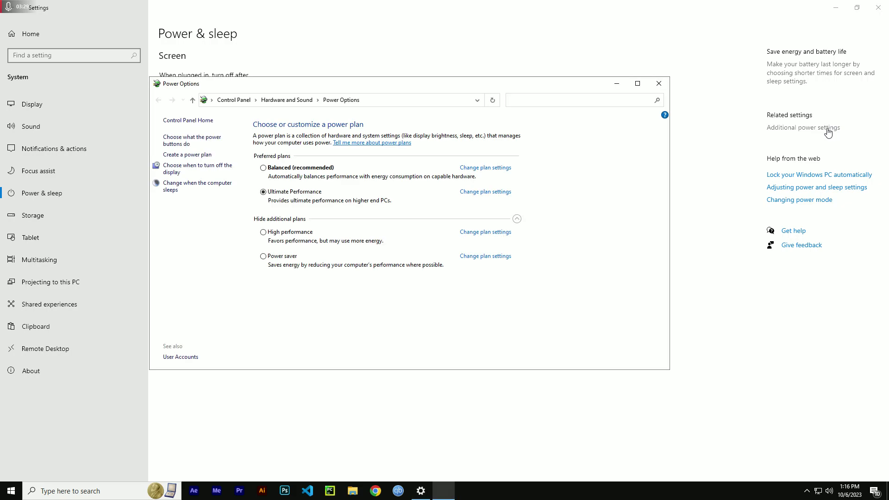
left_click(638, 83)
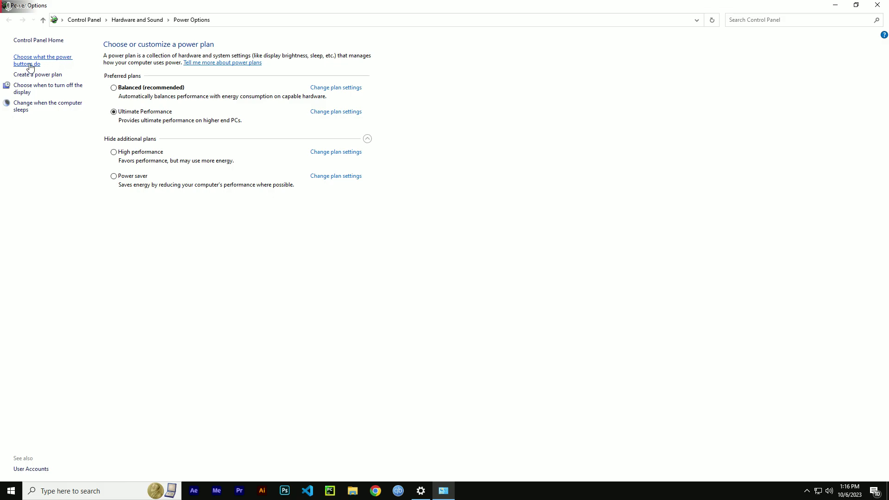
Unlock the power-button shutdown settings to confirm Fast startup is off, then close Power Options
left_click(30, 68)
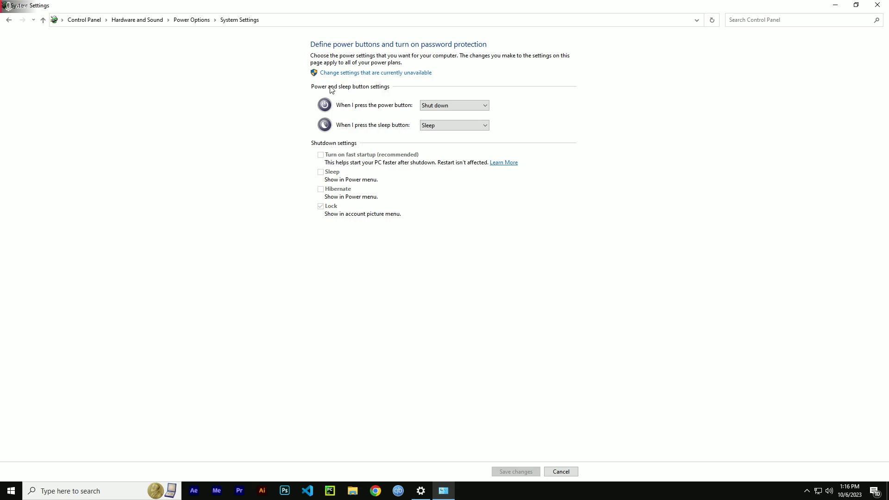
left_click(402, 76)
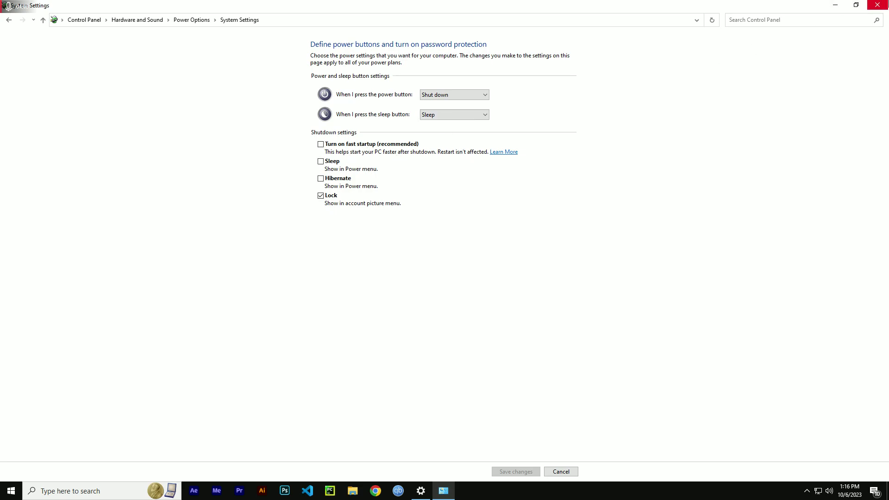
left_click(878, 5)
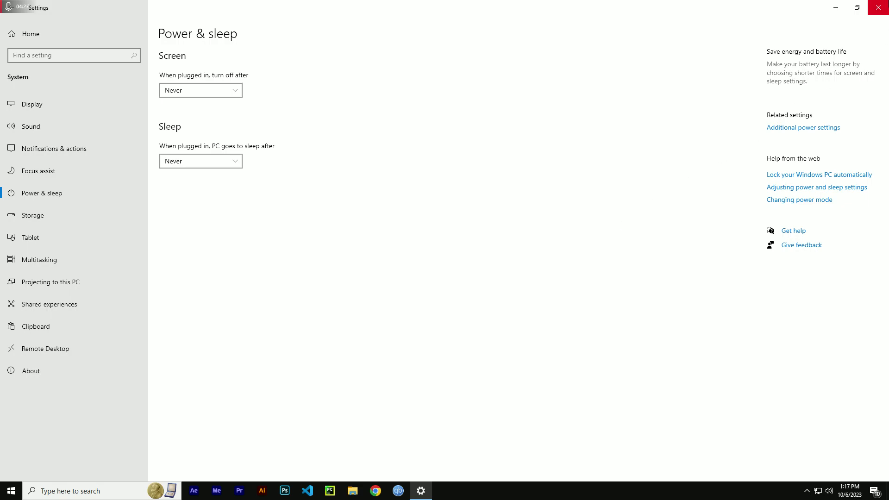
Close Windows Settings and refresh the desktop
left_click(879, 8)
right_click(485, 180)
right_click(466, 179)
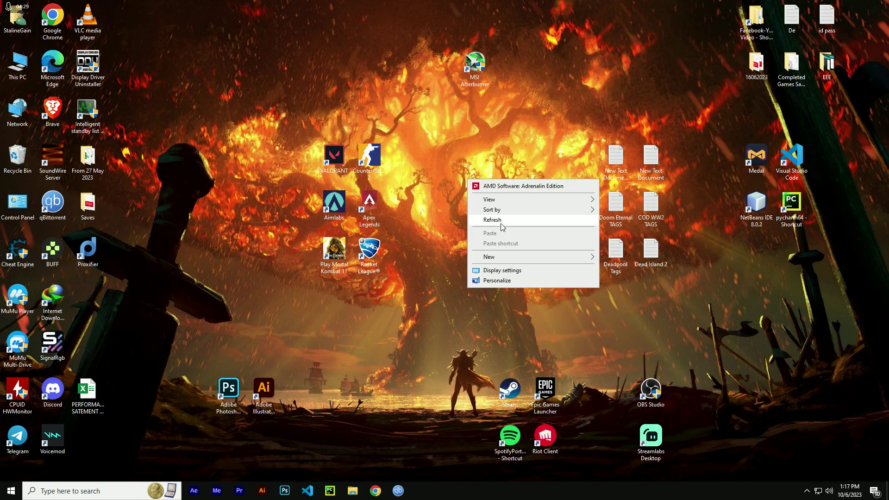
right_click(464, 184)
left_click(489, 224)
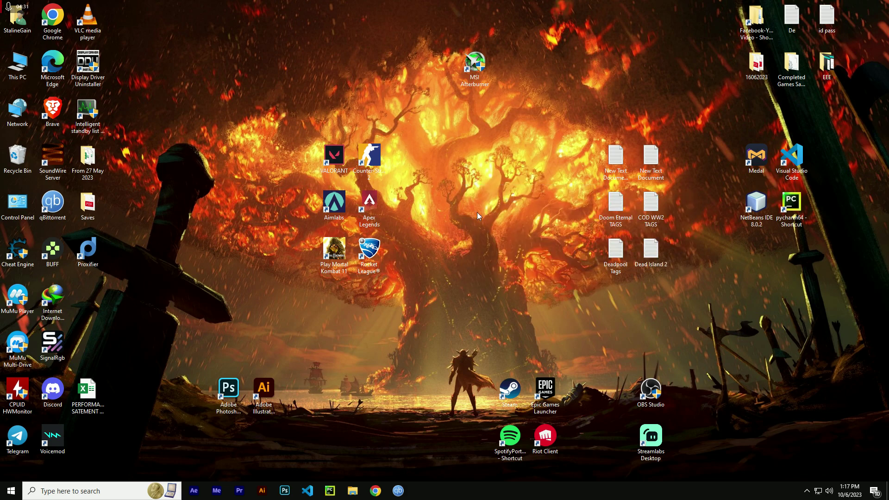
right_click(448, 186)
left_click(480, 226)
right_click(459, 184)
left_click(483, 225)
Launch AMD Software, confirm Performance > Tuning reads Custom, then view the notification messages
right_click(443, 194)
left_click(477, 203)
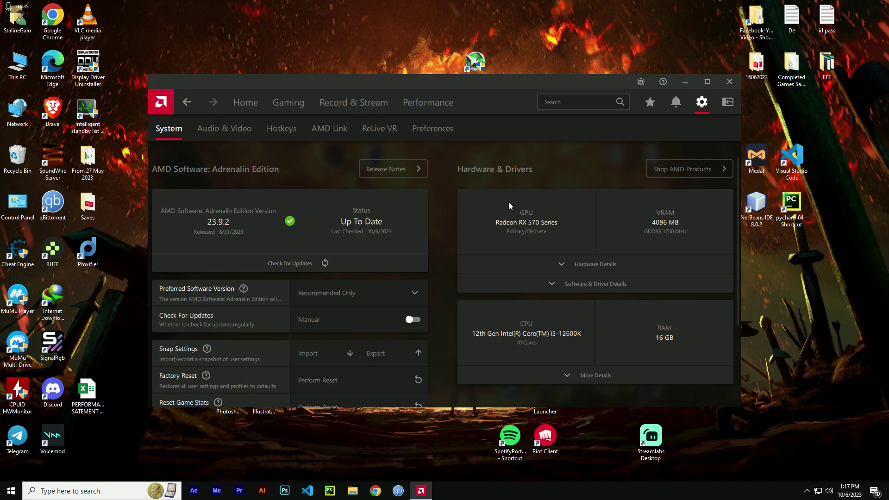
left_click(422, 102)
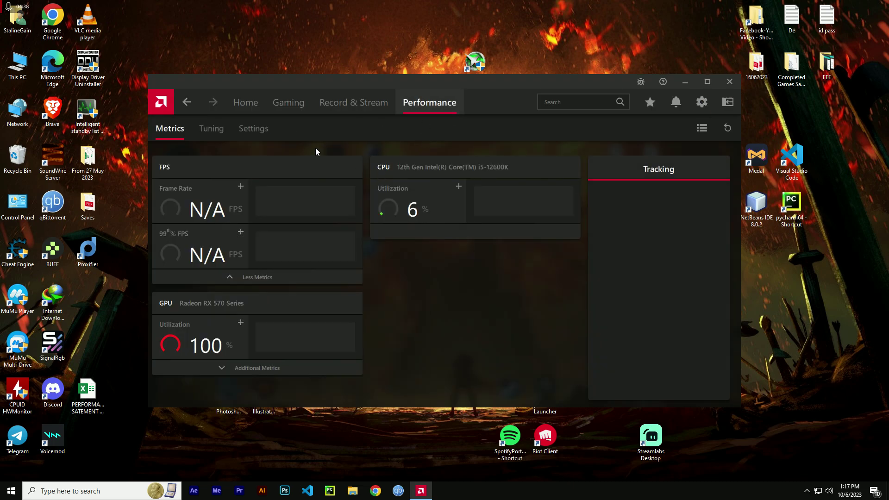
left_click(212, 128)
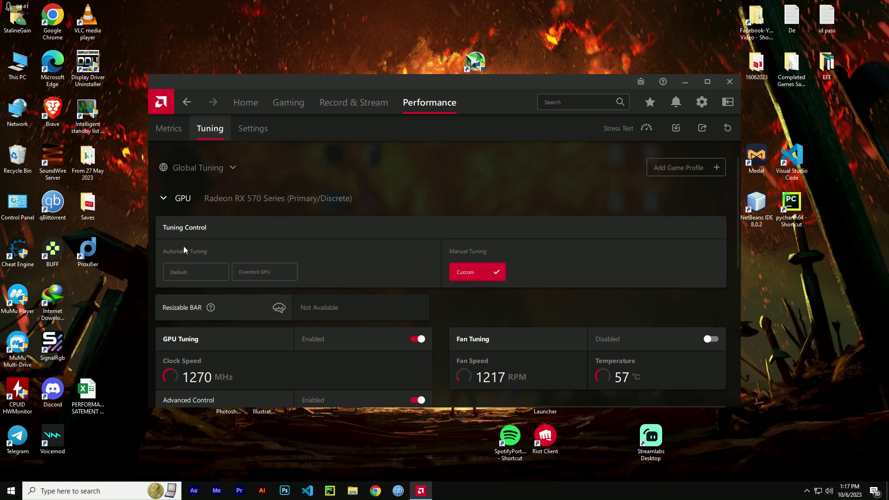
left_click(702, 102)
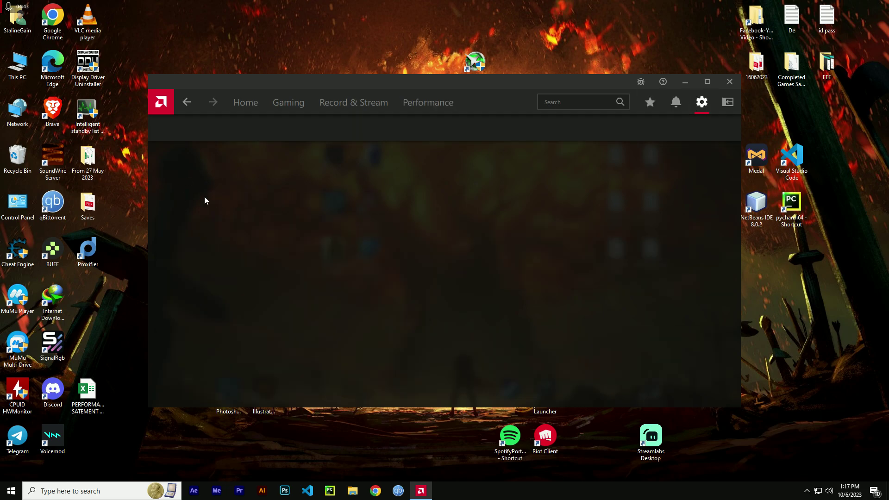
left_click(676, 103)
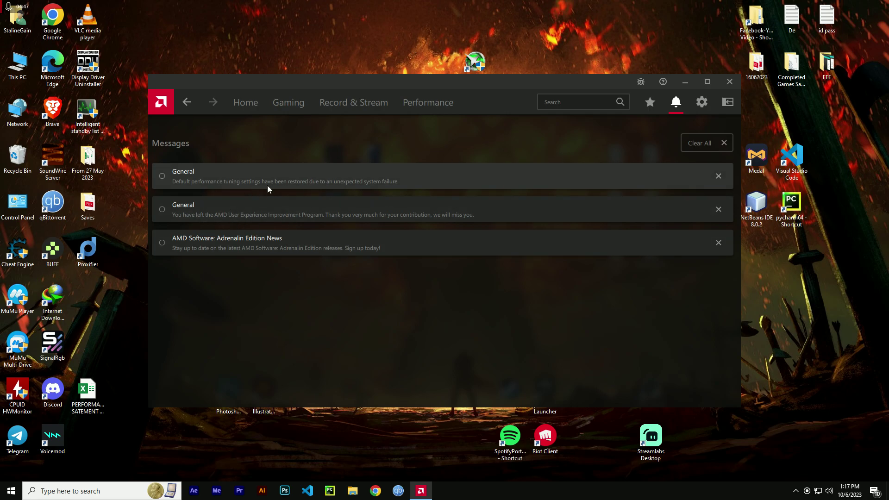
Return to Performance > Tuning, where the RX 570 shows Custom with GPU Tuning enabled
left_click(419, 104)
left_click(210, 128)
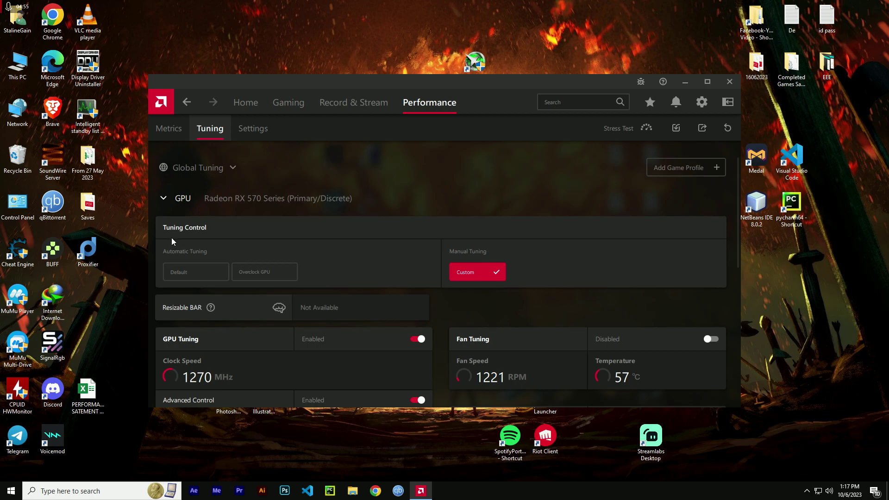
Toggle Custom tuning off and on, then import '1000MV with 1270.xml' and accept the warning
left_click(193, 272)
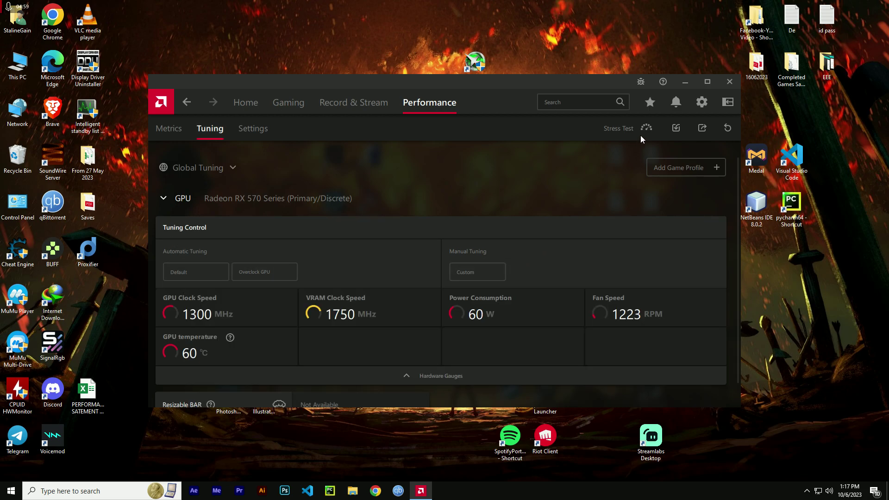
left_click(468, 274)
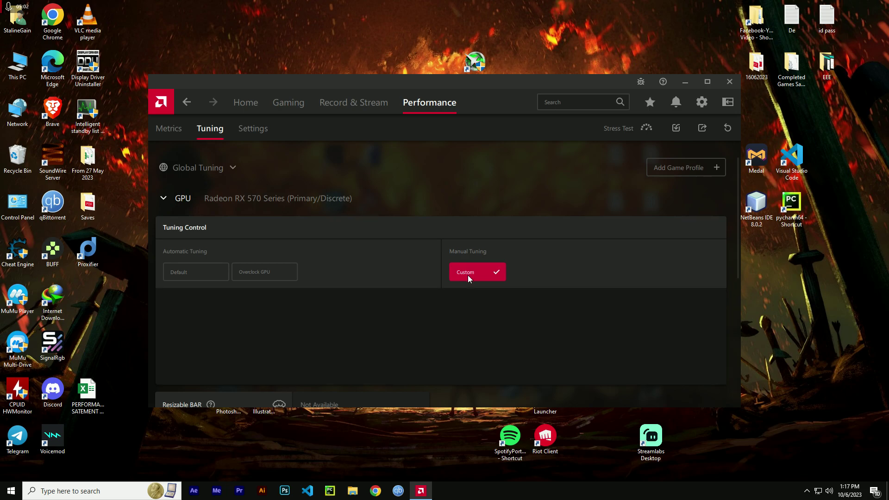
left_click(675, 129)
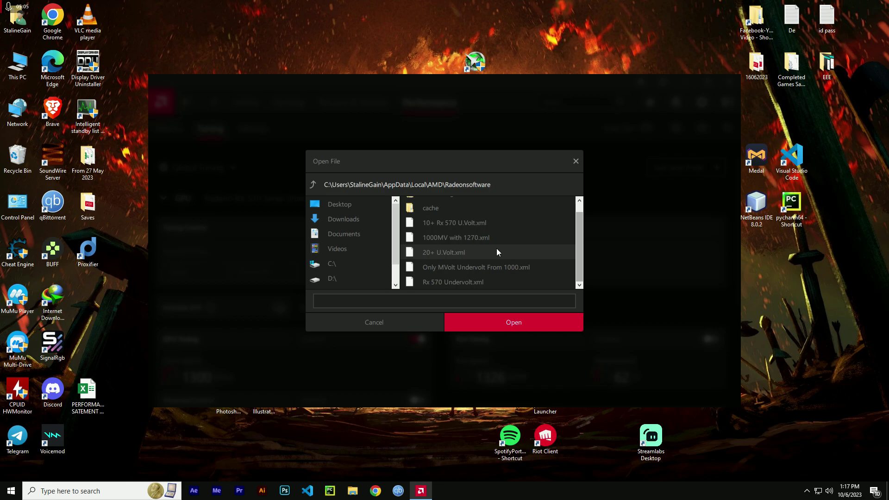
left_click_drag(578, 224, 579, 219)
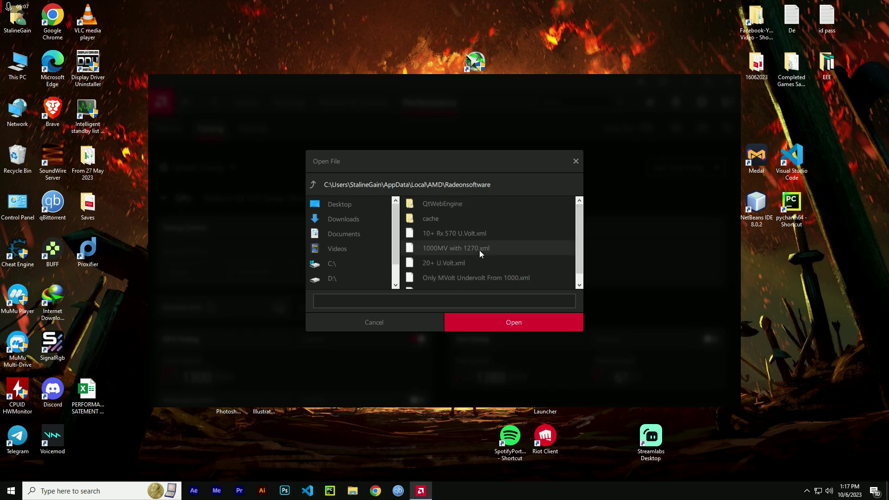
left_click(442, 249)
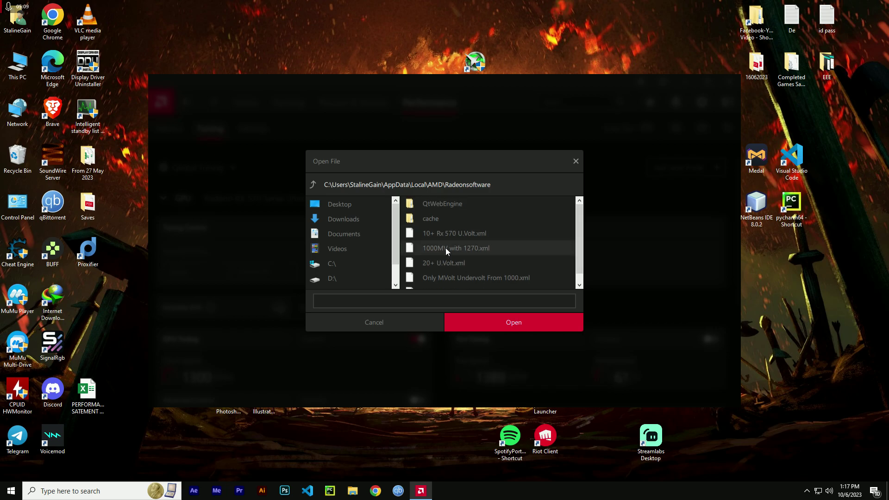
left_click(483, 321)
left_click(484, 319)
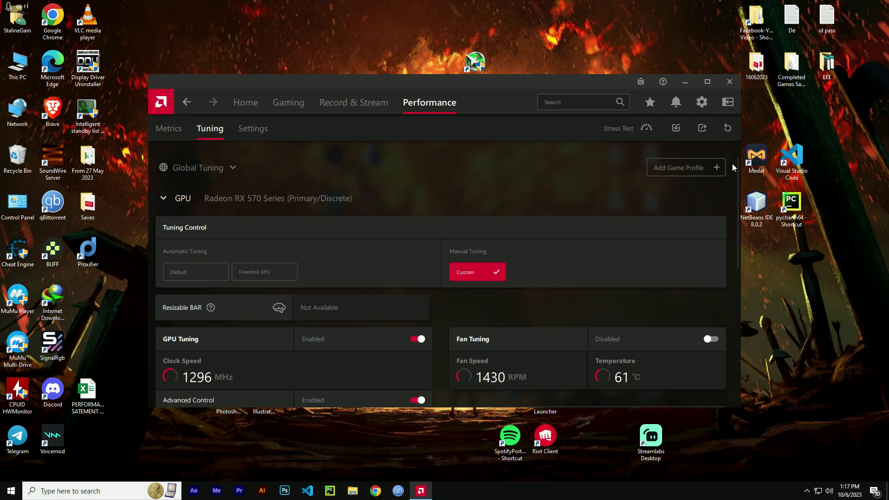
Check the voltage states top out at 1000 mV, then minimize to the desktop and select Afterburner's shortcut
left_click_drag(732, 163, 694, 260)
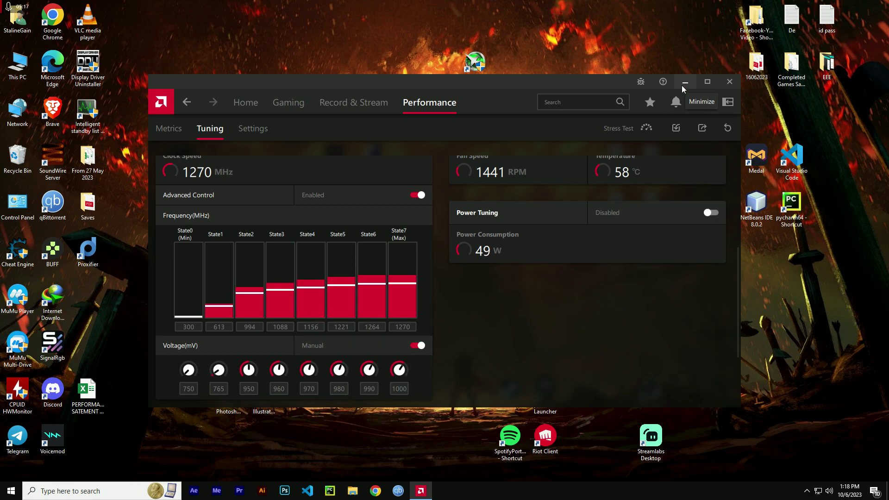
key("super+d")
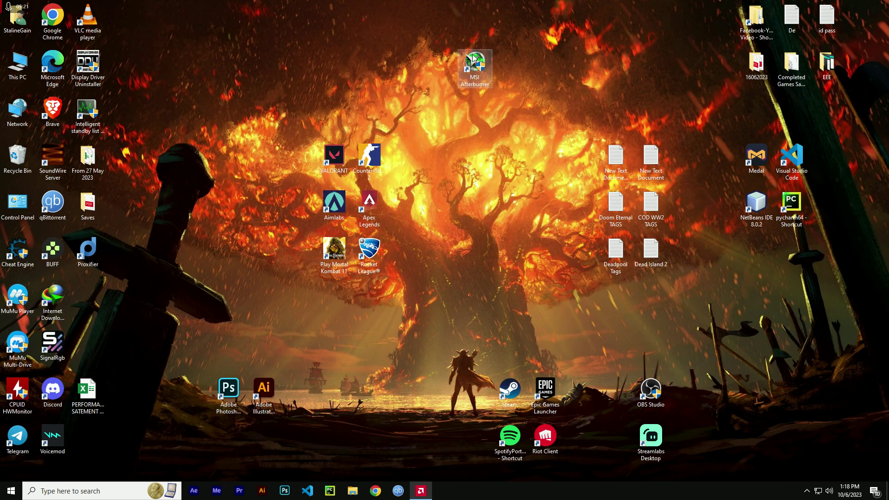
left_click(475, 69)
Launch MSI Afterburner as administrator, reopen AMD Software, and place Afterburner to the right showing 1270/1750 MHz
double_click(475, 70)
left_click(397, 308)
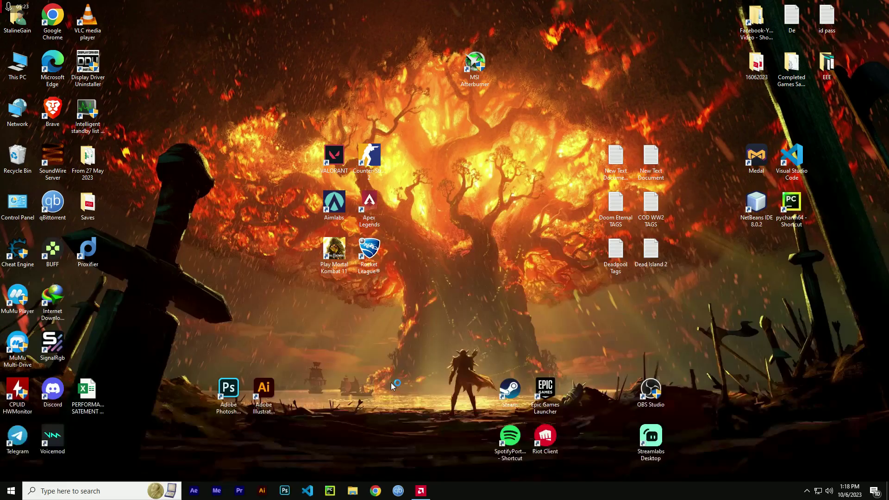
right_click(439, 311)
left_click(471, 318)
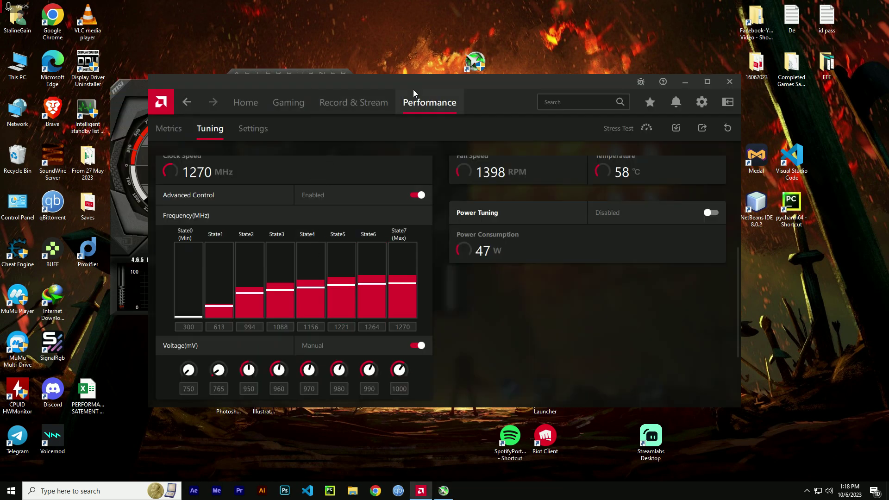
left_click_drag(489, 83, 717, 85)
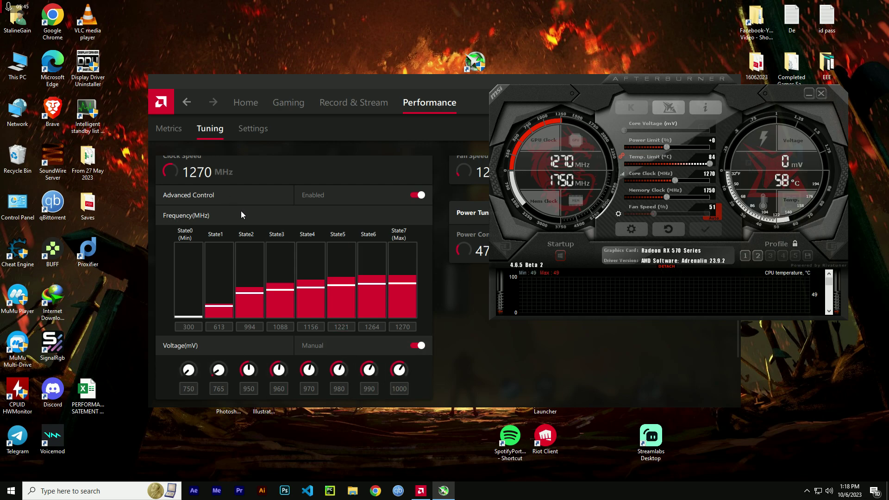
Compare AMD's voltage settings with Afterburner's 1270 MHz core and 1750 MHz memory, and unlock Afterburner profiles
left_click(310, 154)
scroll(308, 177, "up", 5)
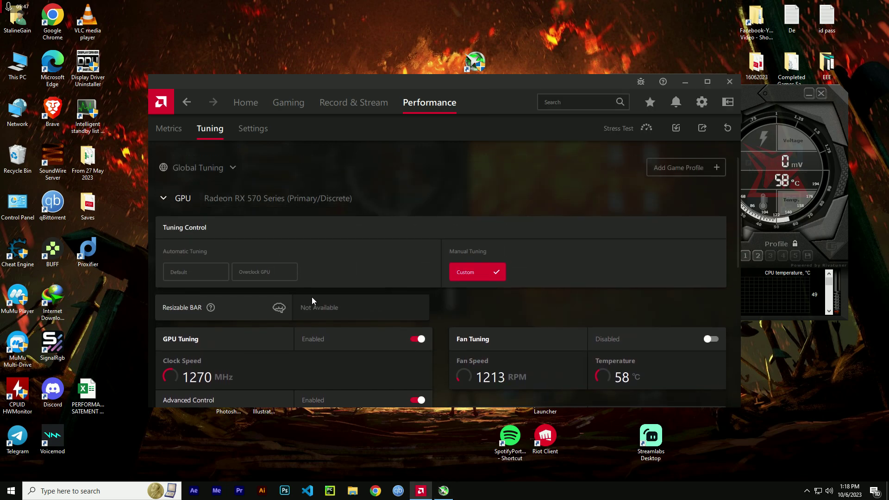
scroll(312, 296, "down", 6)
scroll(666, 326, "down", 2)
left_click(612, 232)
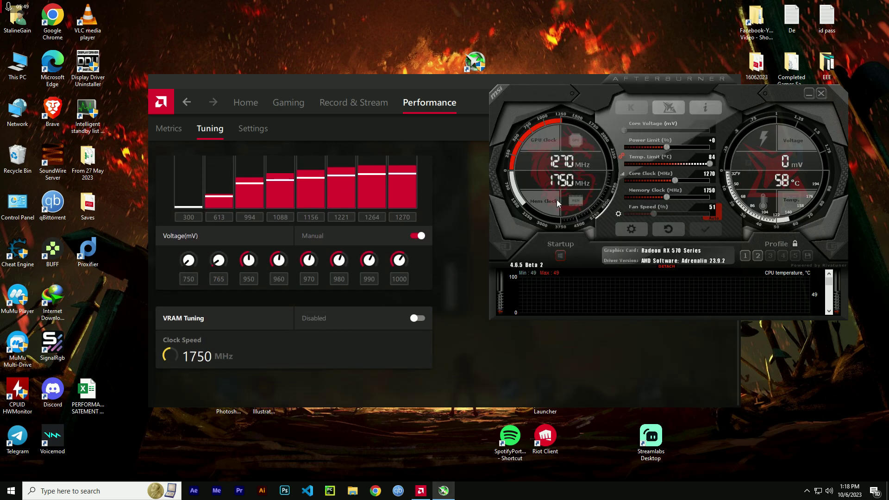
left_click(795, 244)
left_click(472, 277)
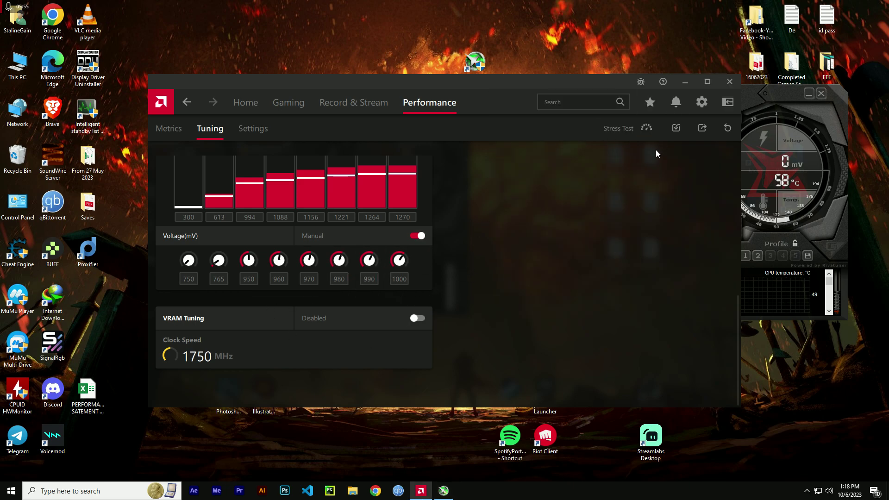
left_click(744, 96)
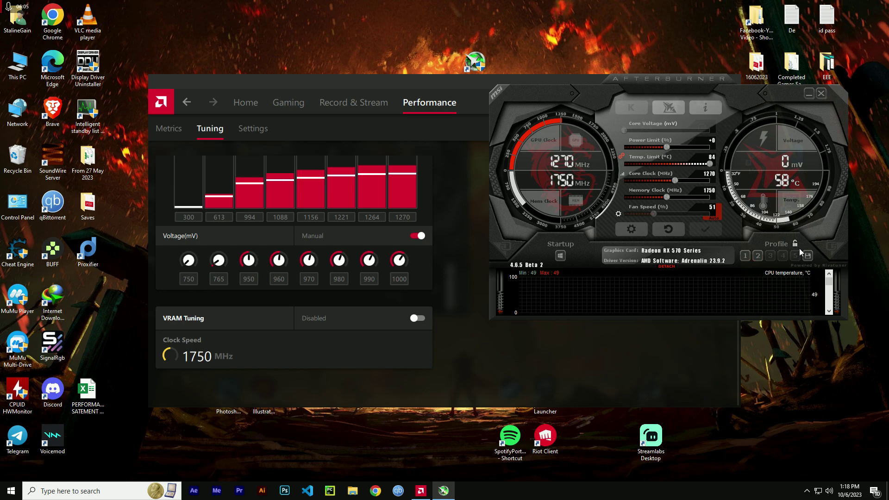
Save the settings to profile slot 3, enable applying at Windows startup, and lock profiles
left_click(808, 256)
left_click(772, 259)
left_click(560, 255)
left_click(561, 257)
left_click(561, 256)
left_click(795, 245)
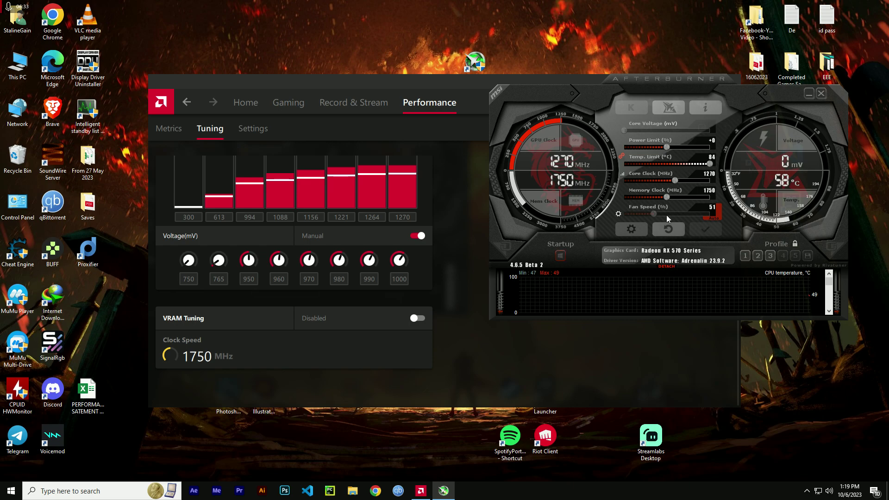
left_click(397, 249)
left_click(461, 251)
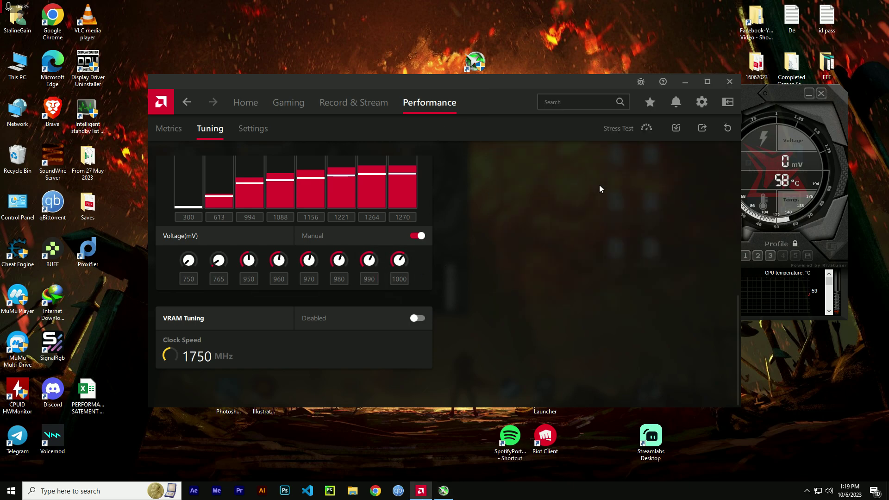
Review the notification messages in AMD Software, switching back and forth with Afterburner
left_click(676, 102)
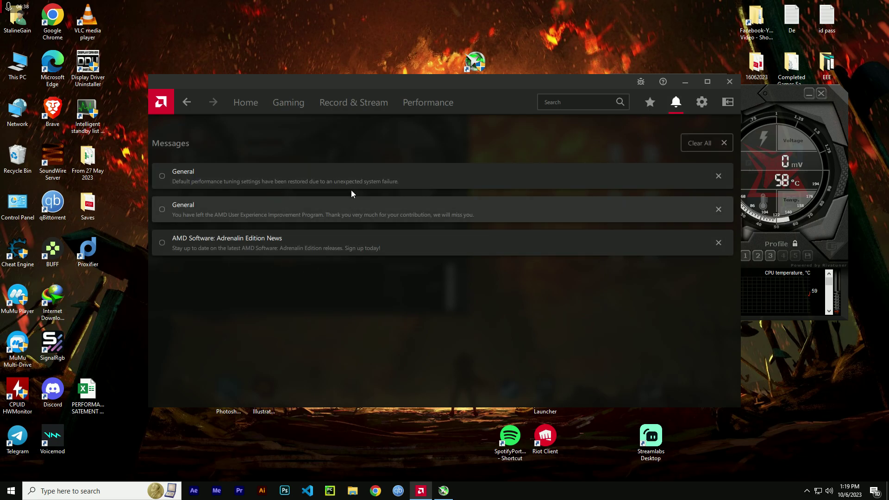
left_click(763, 96)
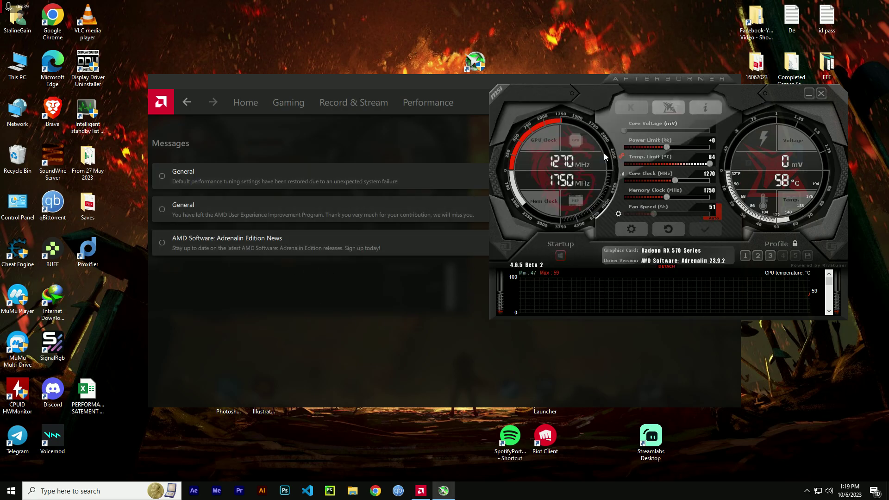
left_click(428, 103)
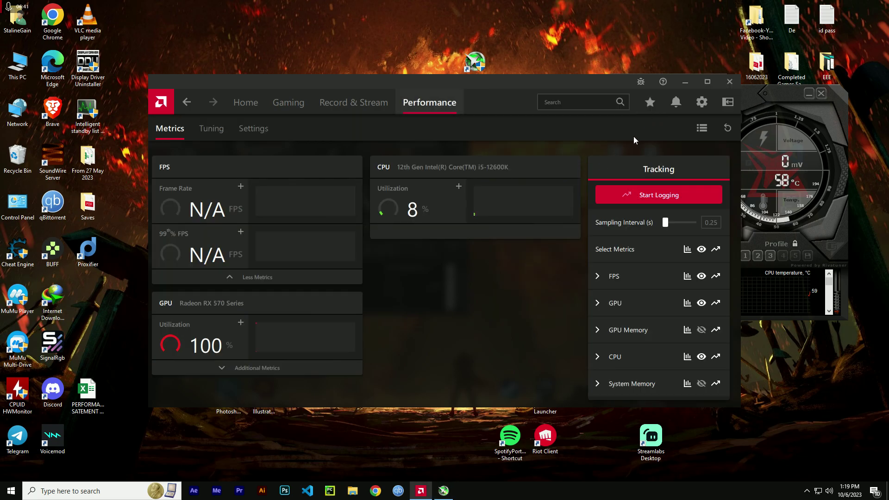
left_click(676, 103)
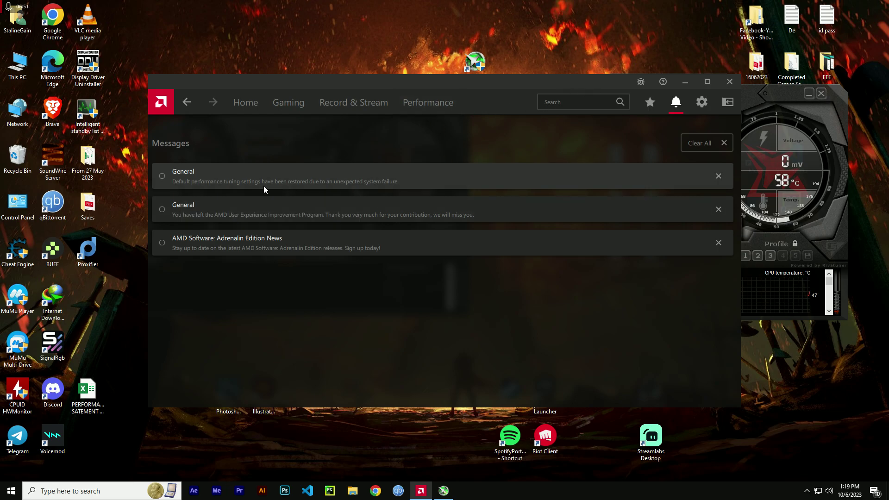
left_click(751, 93)
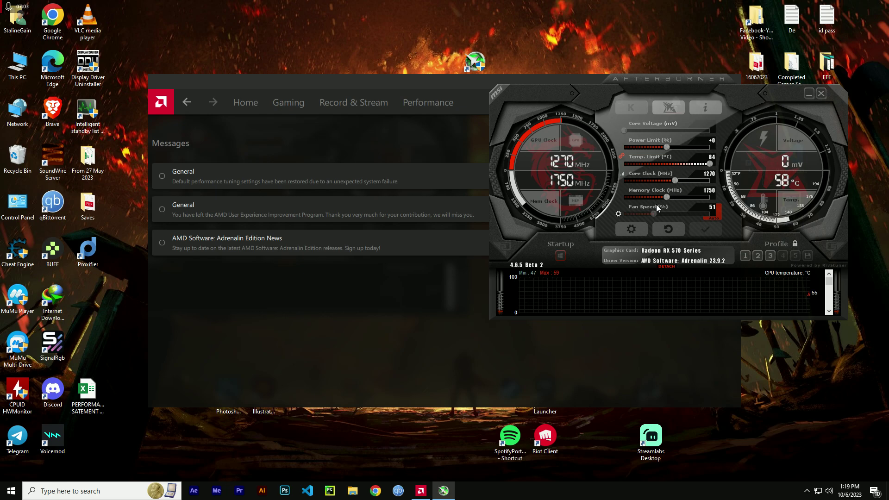
Check that GPU tuning still shows Custom at 1270 MHz, with Afterburner back in front
left_click(414, 103)
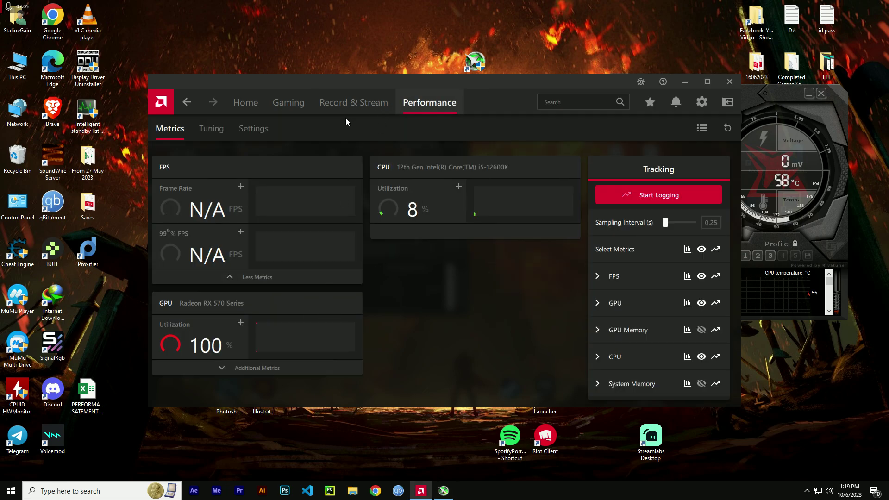
left_click(211, 128)
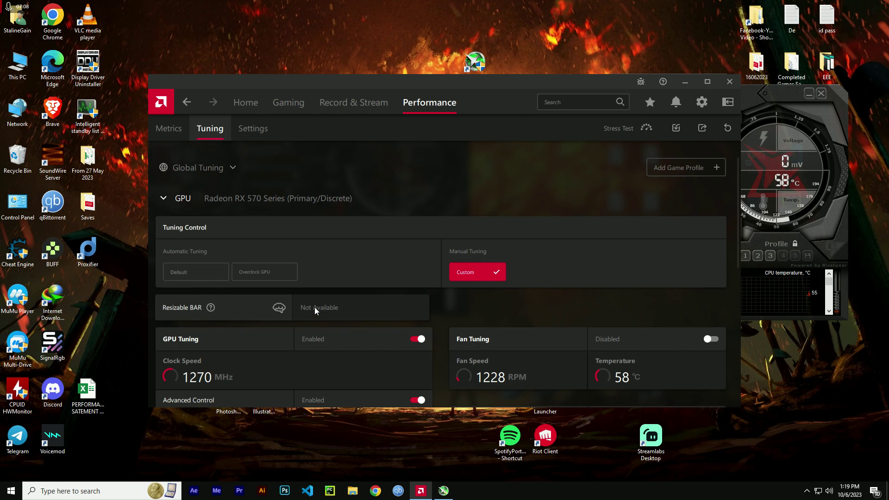
left_click(771, 250)
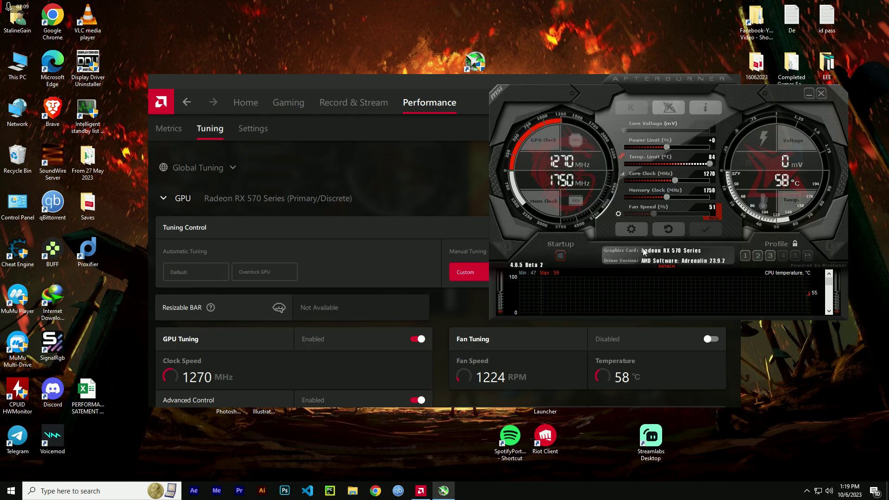